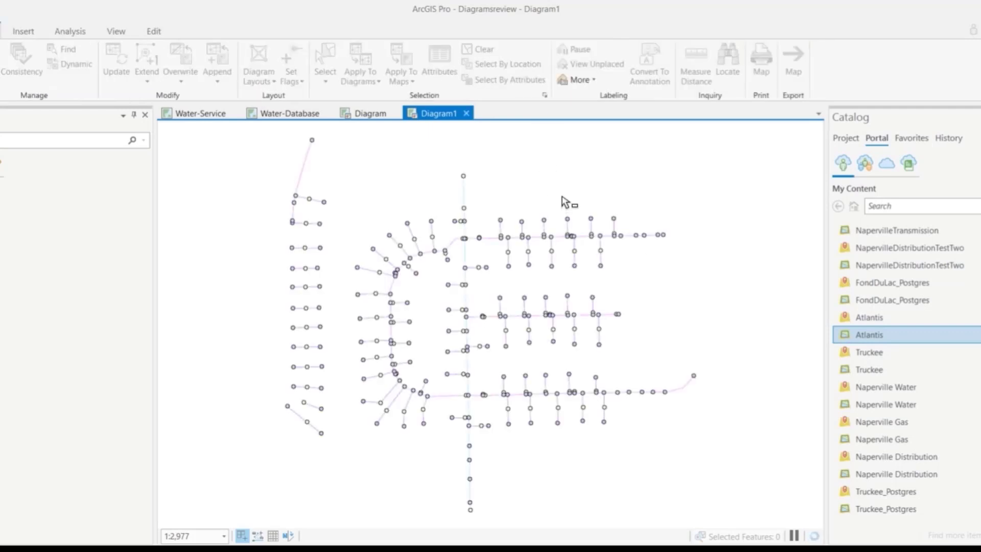
Close the two open diagram views and switch to the Water-Database map.
{"action": "left_click", "coordinate": [398, 113]}
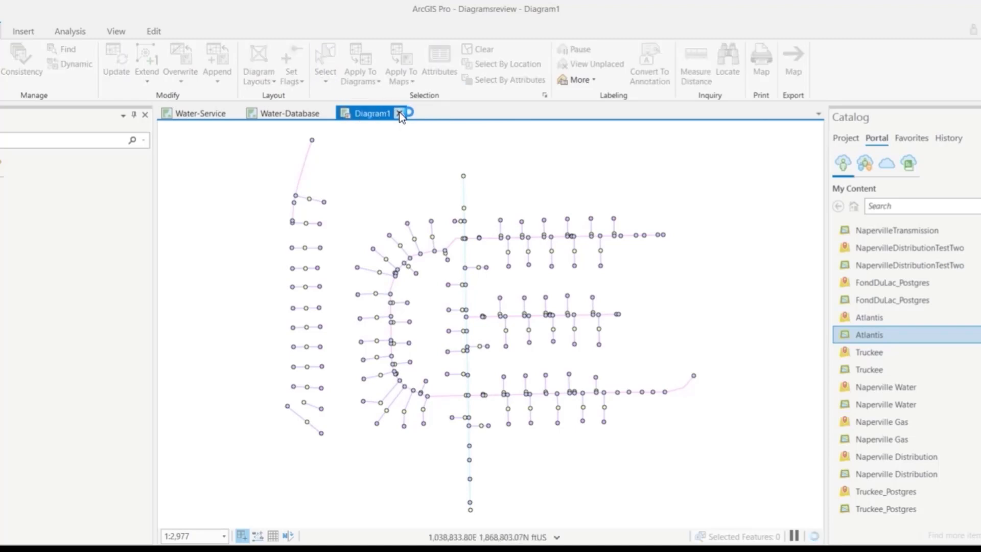
{"action": "left_click", "coordinate": [399, 113]}
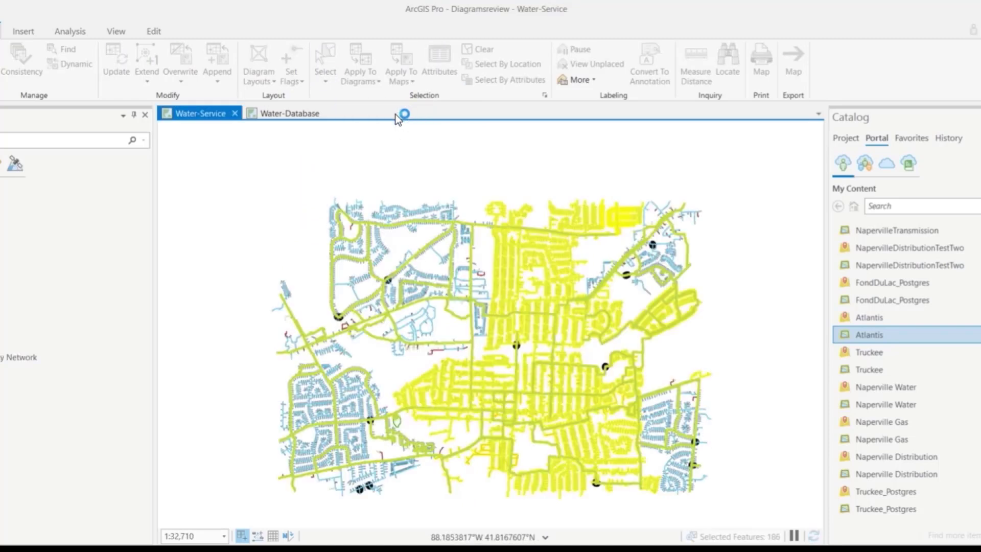
{"action": "left_click", "coordinate": [284, 113]}
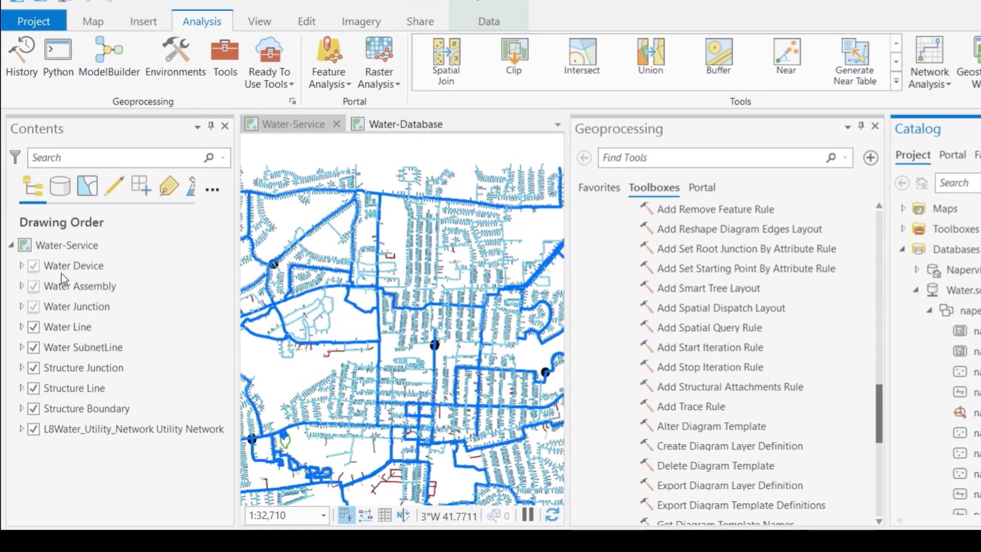
Inspect the Water Device layer's data source properties, including its server, instance and user.
{"action": "double_click", "coordinate": [62, 263]}
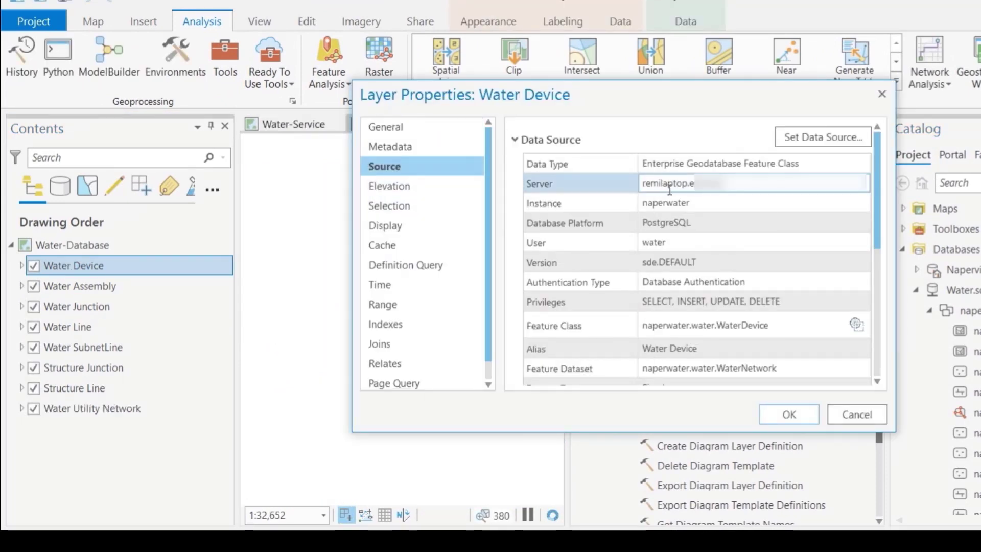
{"action": "left_click", "coordinate": [666, 205]}
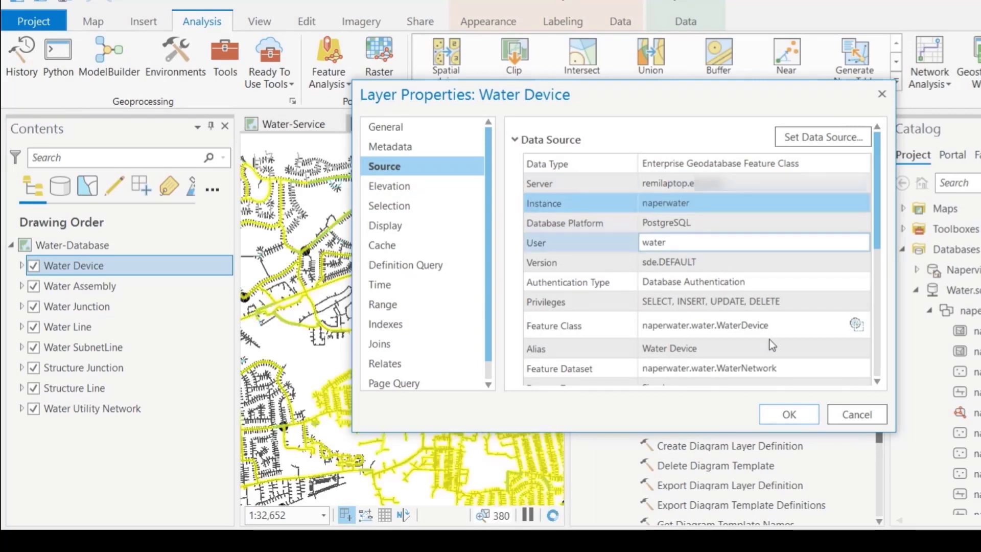
{"action": "left_click", "coordinate": [806, 417]}
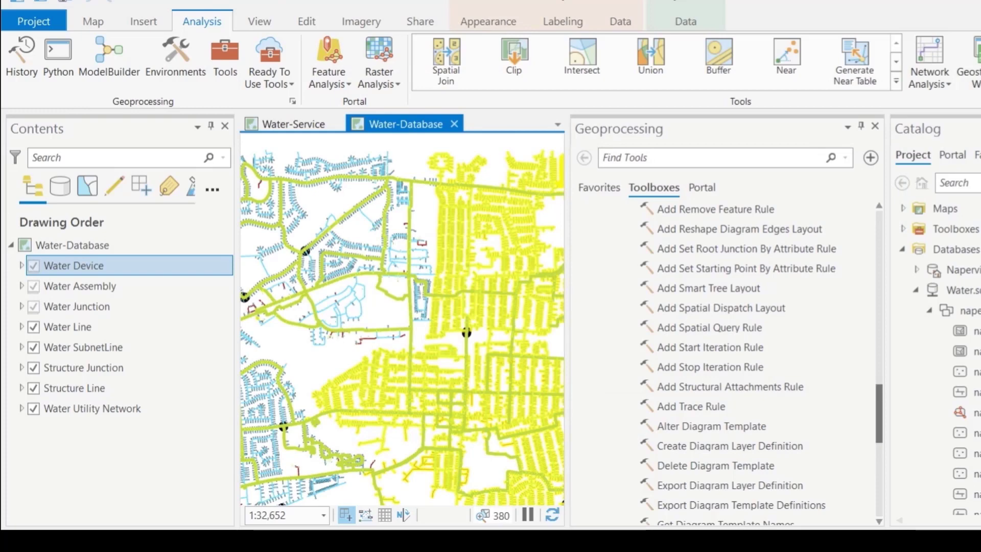
Open the Create Diagram Layer Definition tool from the Network Diagrams configuration tools of the Utility Network toolbox.
{"action": "left_click", "coordinate": [878, 381]}
{"action": "left_click_drag", "start_coordinate": [879, 394], "coordinate": [878, 293]}
{"action": "double_click", "coordinate": [609, 295]}
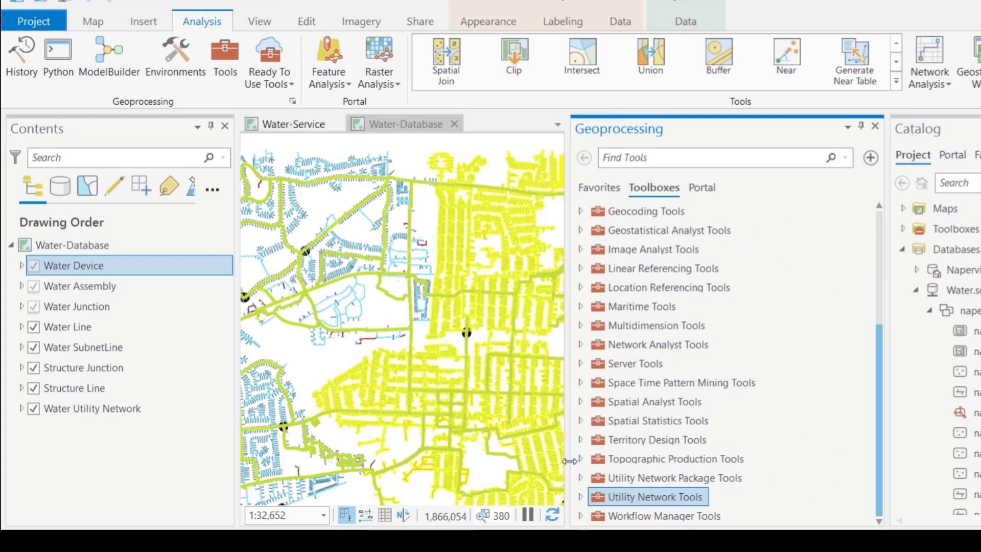
{"action": "left_click", "coordinate": [580, 496]}
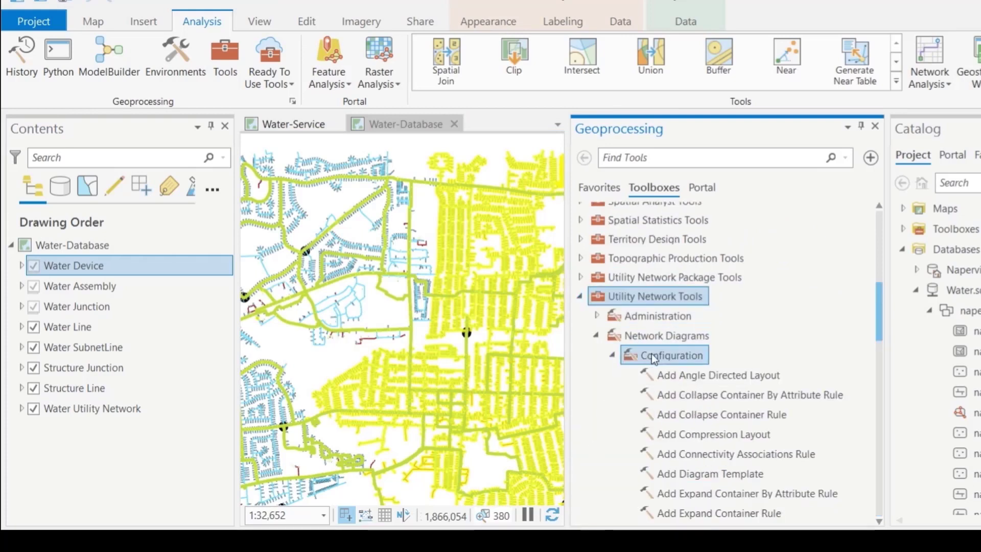
{"action": "left_click_drag", "start_coordinate": [876, 321], "coordinate": [882, 462]}
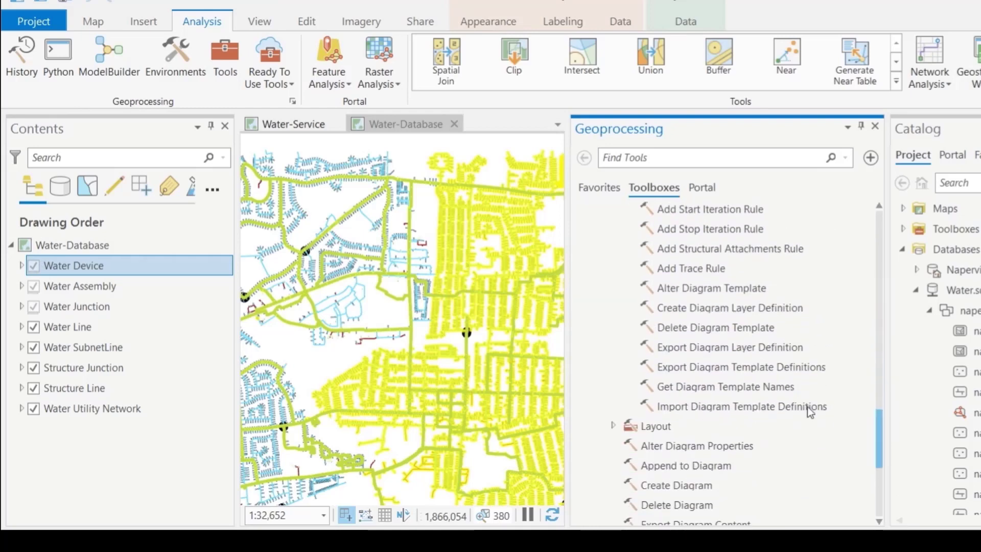
{"action": "left_click", "coordinate": [743, 307]}
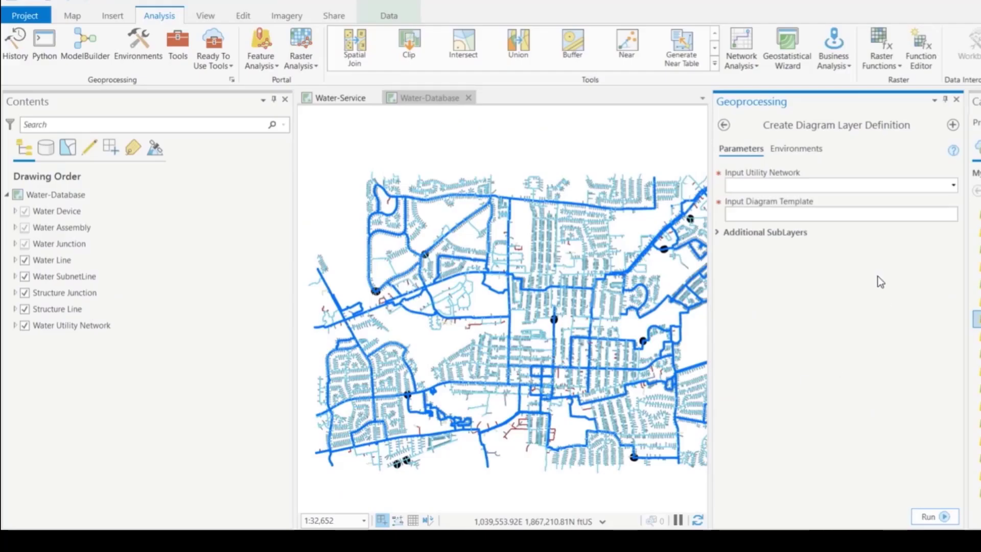
Run Create Diagram Layer Definition with Water Utility Network as the input network and Basic as the diagram template, then dismiss the details.
{"action": "left_click", "coordinate": [953, 185]}
{"action": "left_click", "coordinate": [933, 201]}
{"action": "left_click", "coordinate": [953, 213]}
{"action": "left_click", "coordinate": [921, 232]}
{"action": "left_click", "coordinate": [925, 516]}
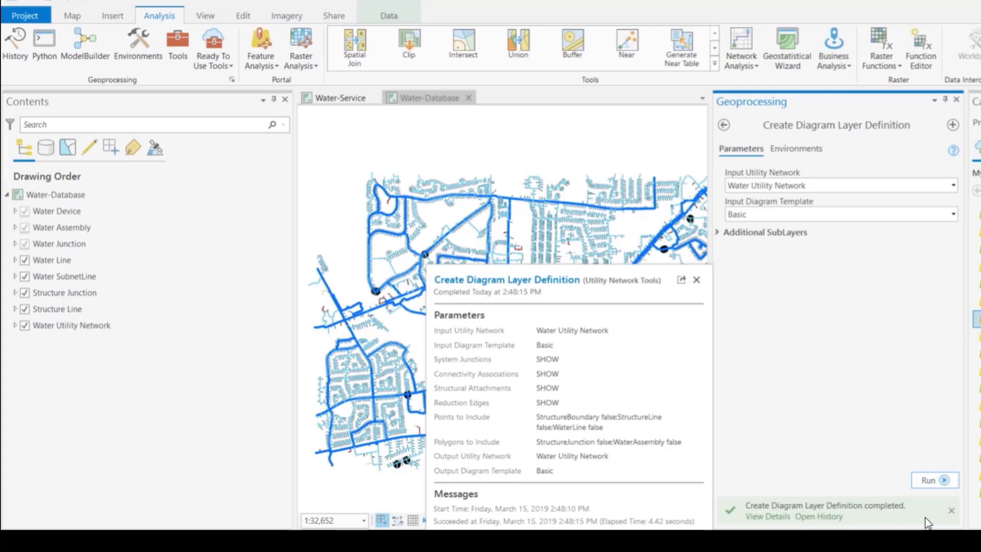
{"action": "left_click", "coordinate": [697, 280]}
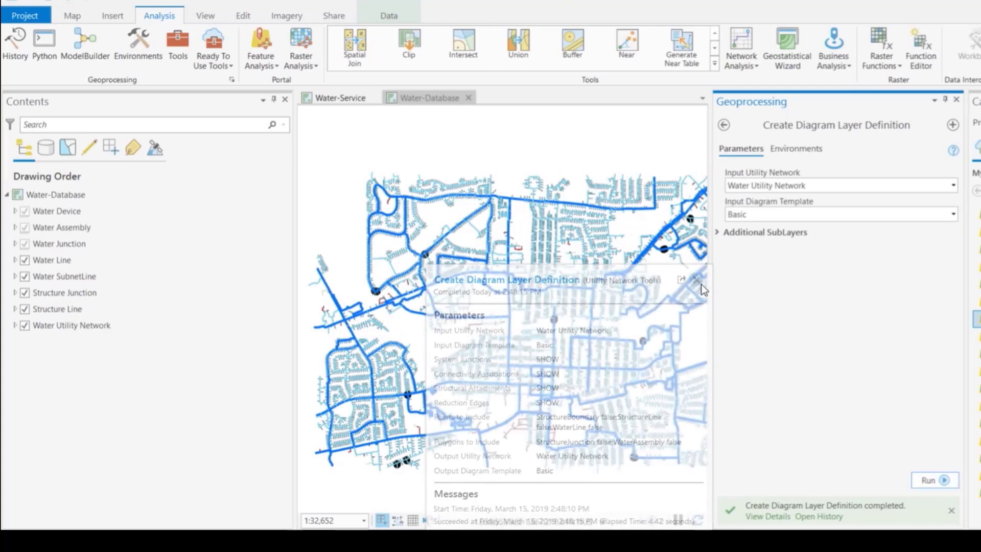
Switch to an administrator Command Prompt and stop the ArcGIS Server service with net stop "arcgis server".
{"action": "left_click", "coordinate": [53, 541]}
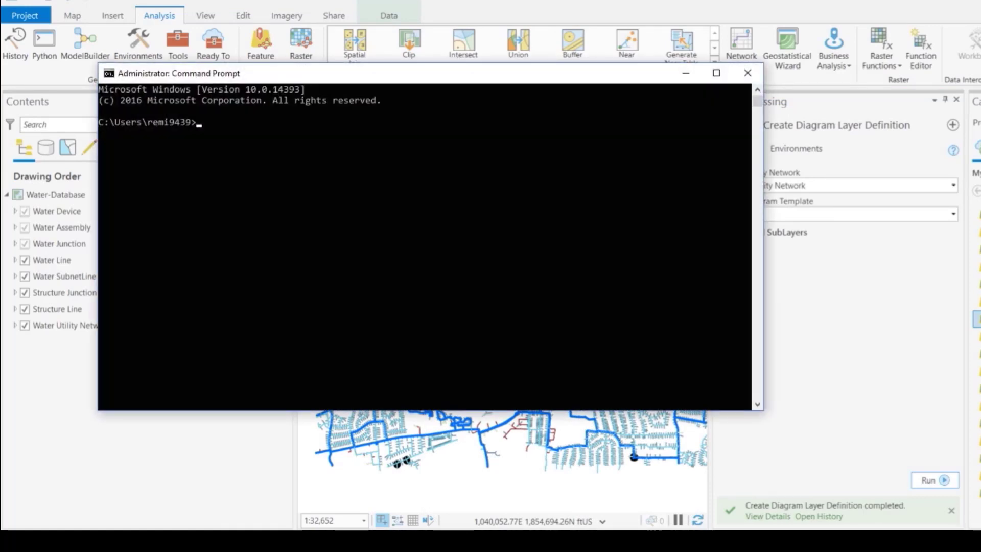
{"action": "type", "text": "net stop \""}
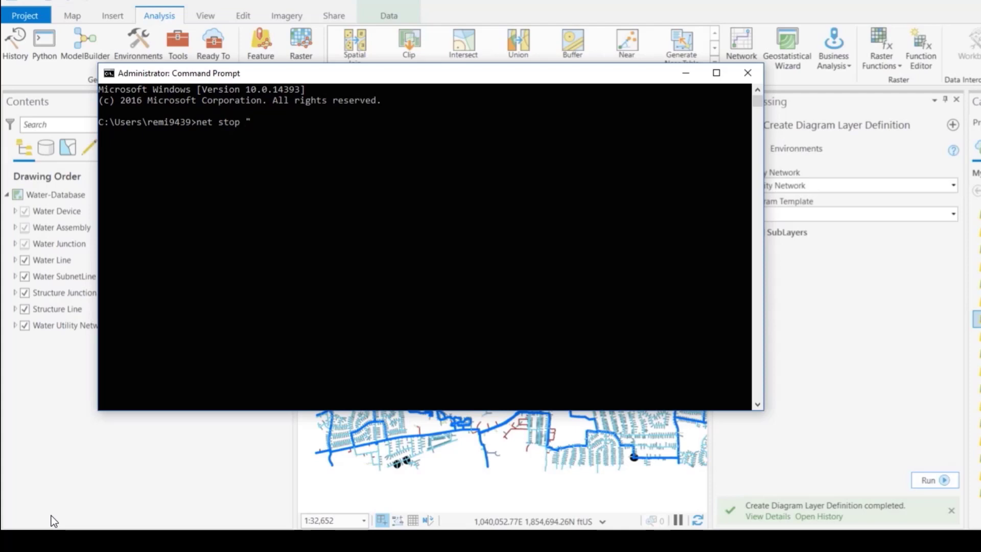
{"action": "type", "text": "arcgsi"}
{"action": "key", "text": "BackSpace"}
{"action": "key", "text": "BackSpace"}
{"action": "key", "text": "BackSpace"}
{"action": "type", "text": "is server"}
{"action": "key", "text": "Return"}
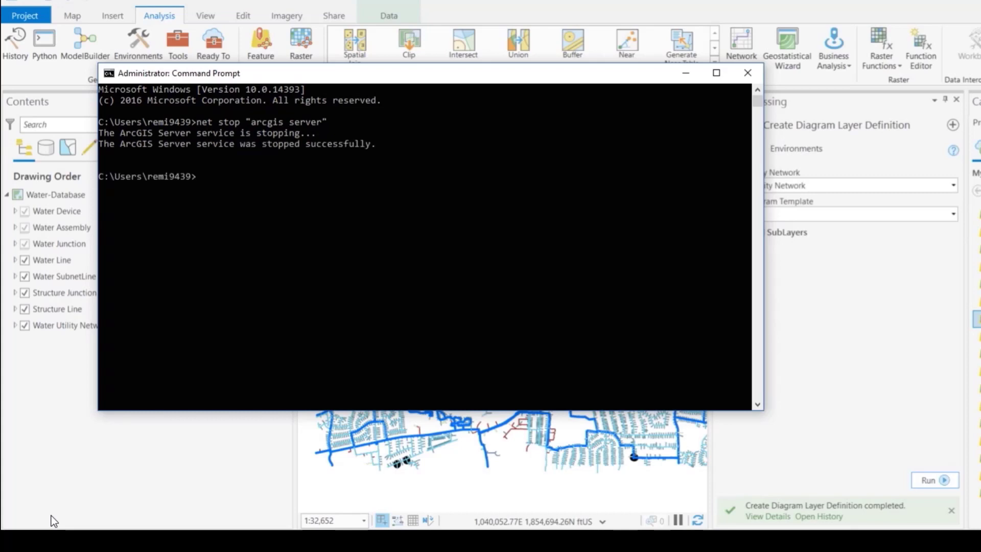
Stop the portal service with the command net stop "Portal for arcgis".
{"action": "type", "text": "net stop \""}
{"action": "key", "text": "BackSpace"}
{"action": "key", "text": "BackSpace"}
{"action": "type", "text": "t"}
{"action": "key", "text": "BackSpace"}
{"action": "type", "text": "p \"Portal for"}
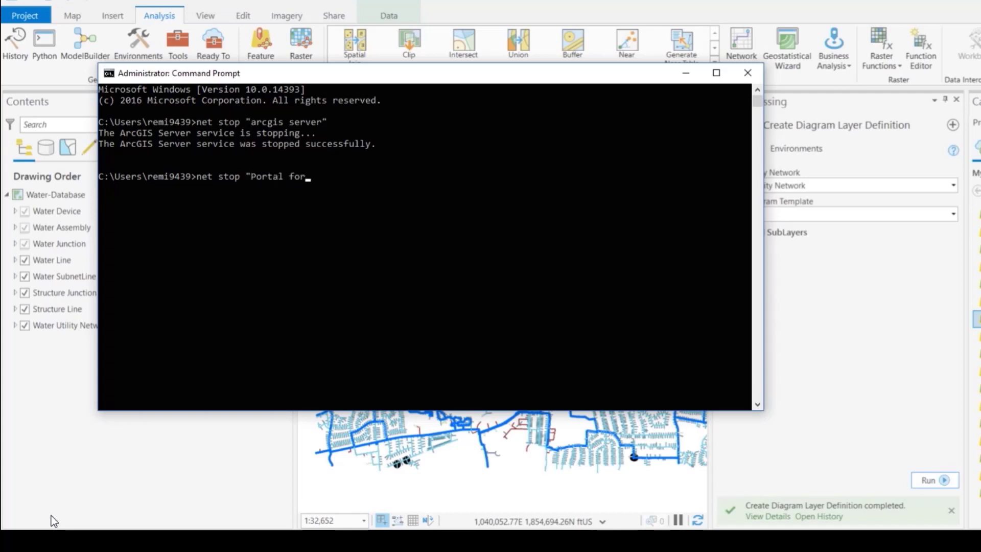
{"action": "type", "text": " arcgis"}
{"action": "type", "text": "\""}
{"action": "key", "text": "Return"}
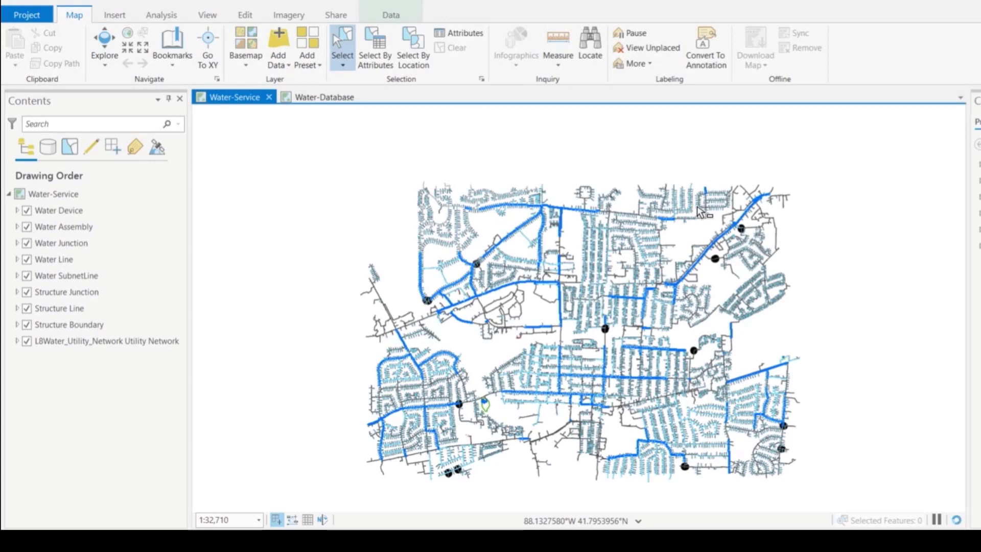
Select an area of features in the northeast of the Water-Service map and create a diagram from them with the Basic template.
{"action": "left_click_drag", "start_coordinate": [700, 212], "coordinate": [748, 264]}
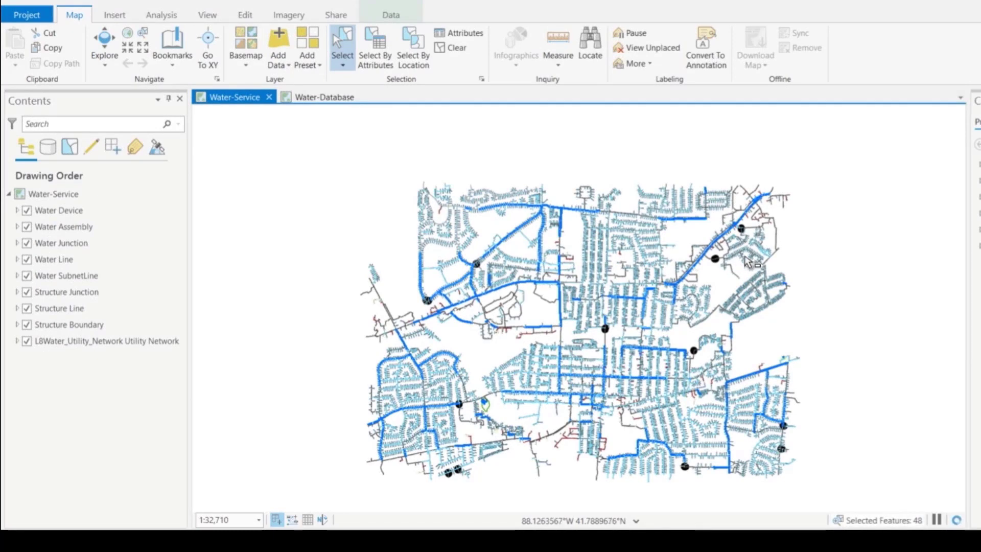
{"action": "left_click", "coordinate": [372, 13]}
{"action": "left_click", "coordinate": [698, 58]}
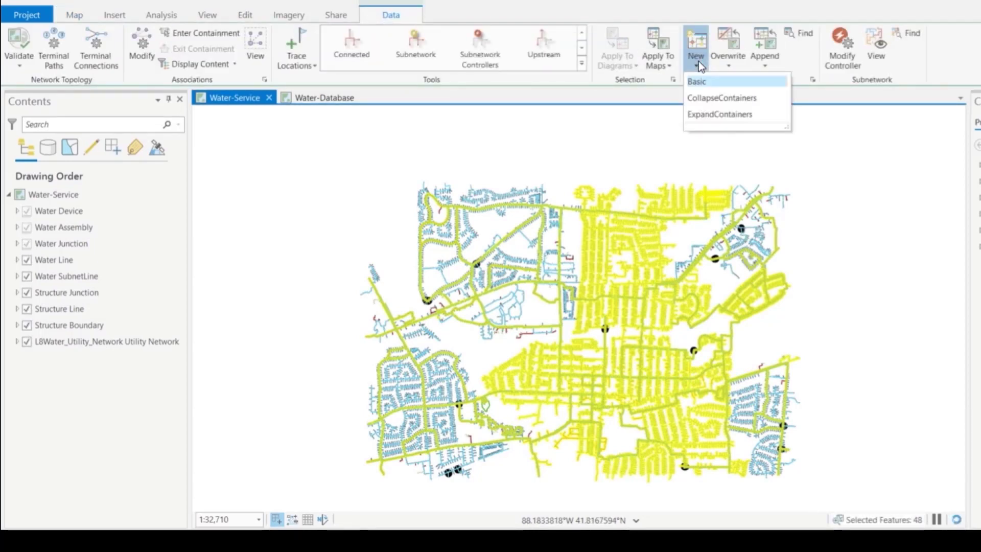
{"action": "left_click", "coordinate": [697, 82]}
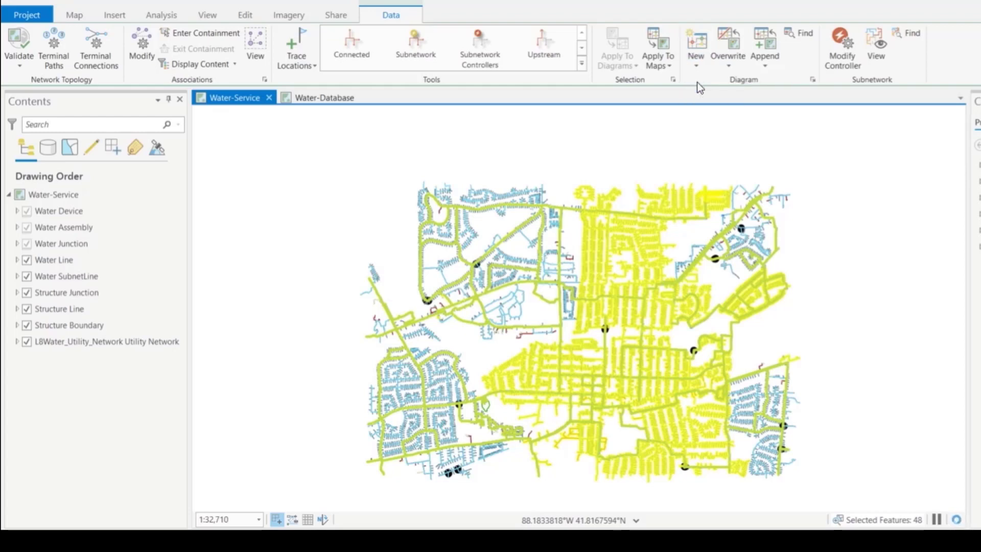